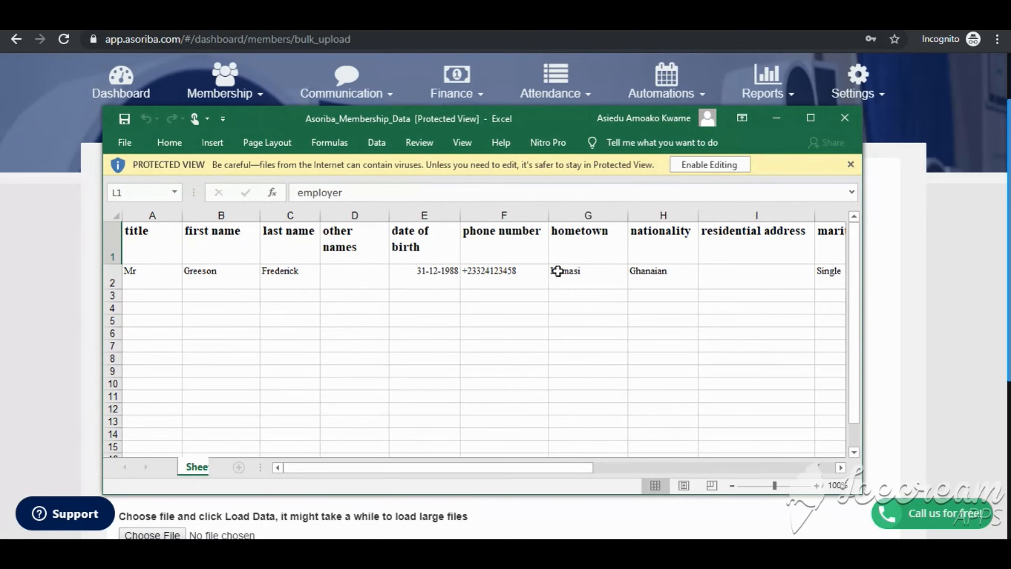
- Minimize the spreadsheet window to return to the member bulk upload settings form
click(777, 118)
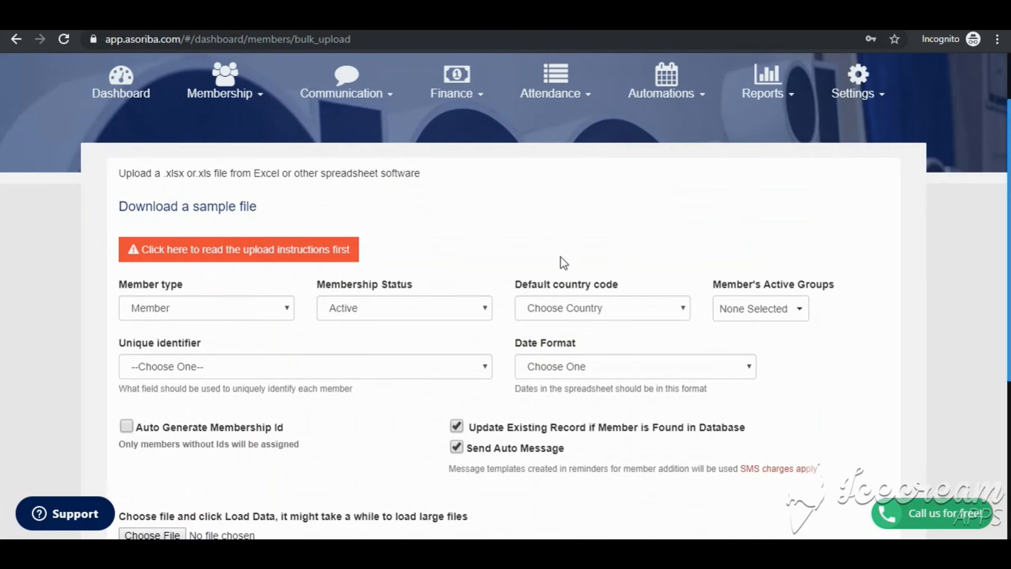
scroll(560, 259, down, 3)
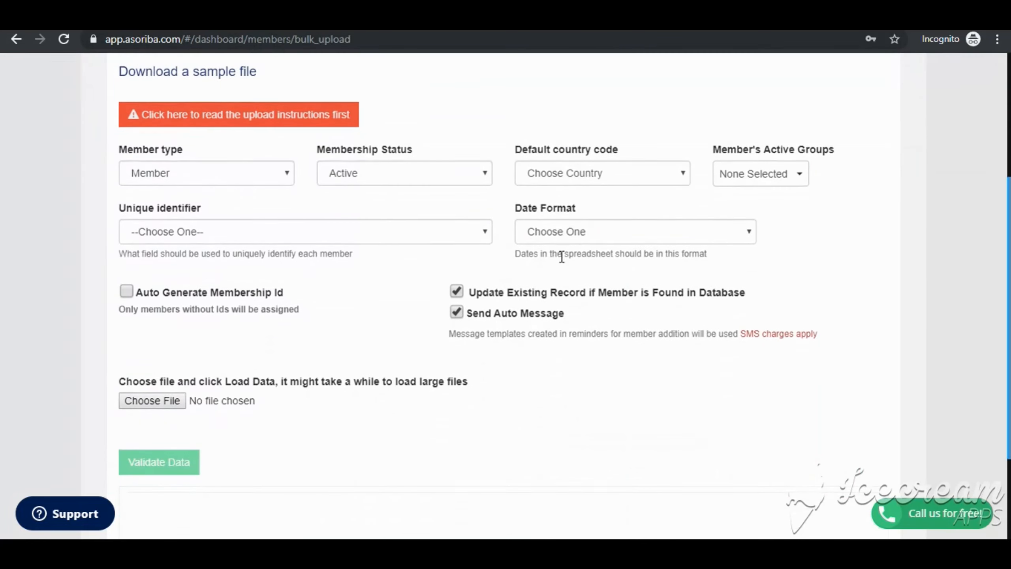
click(272, 177)
click(271, 177)
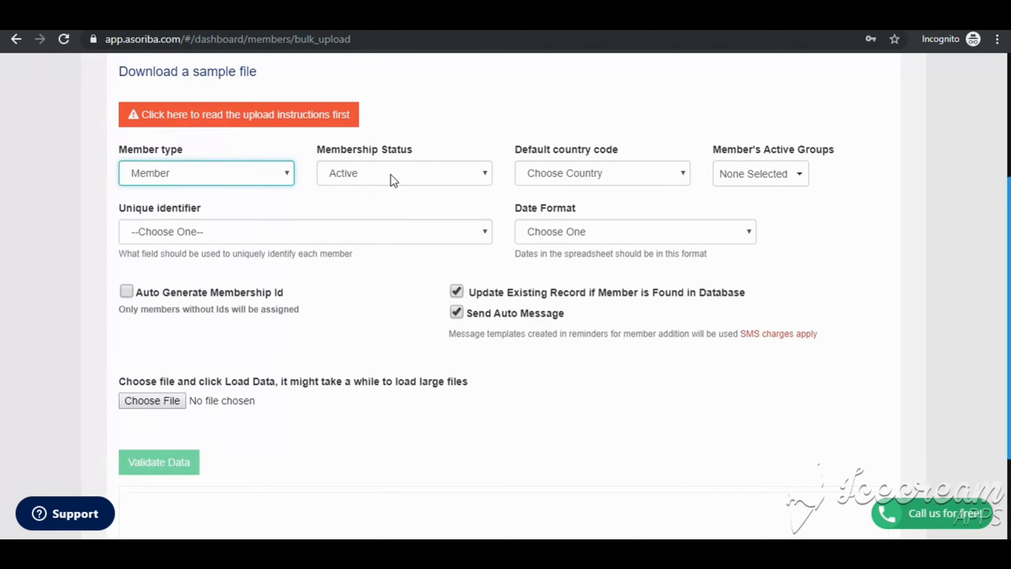
- Set the default country code to Ghana (+233)
click(567, 180)
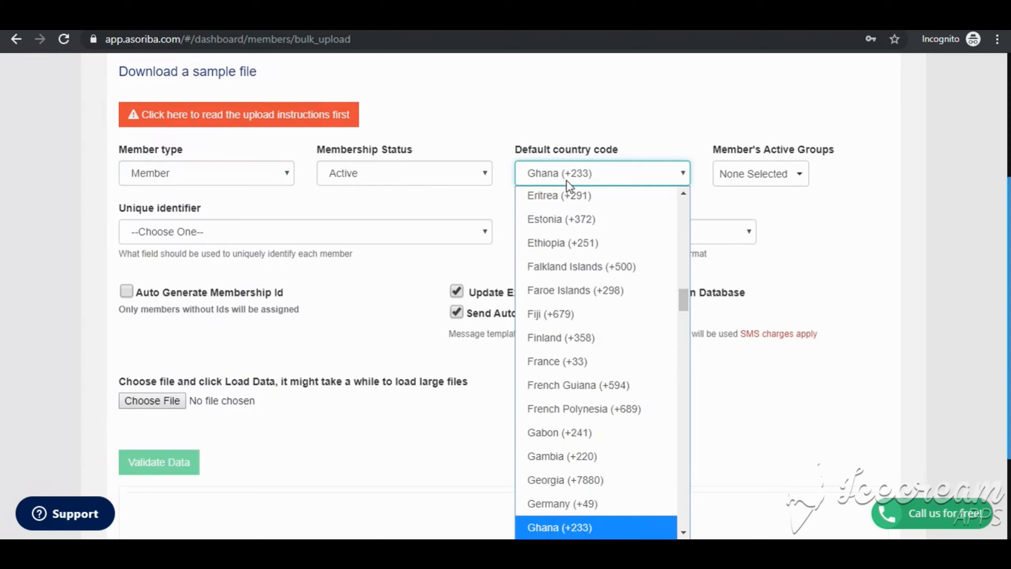
click(566, 180)
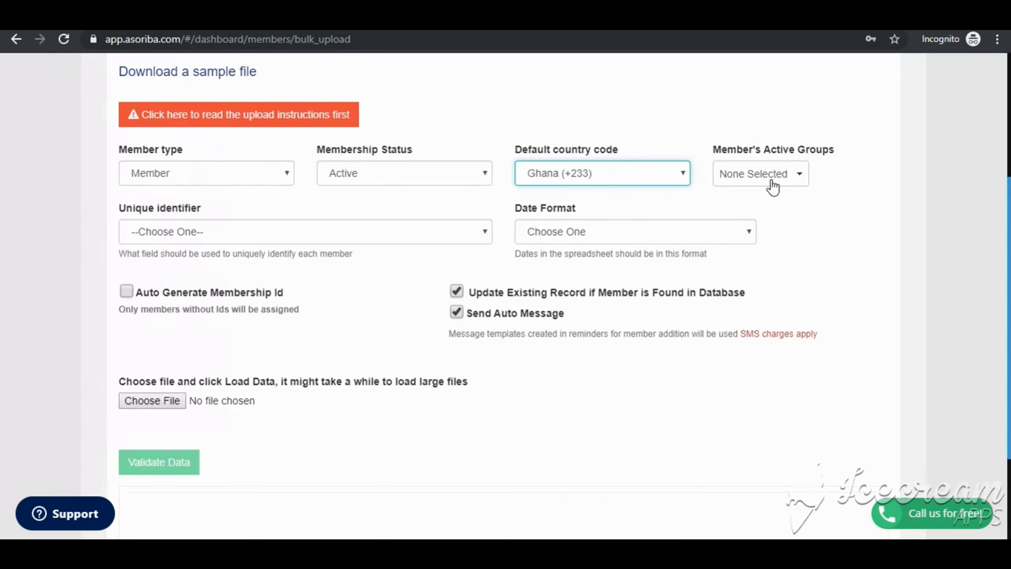
click(780, 185)
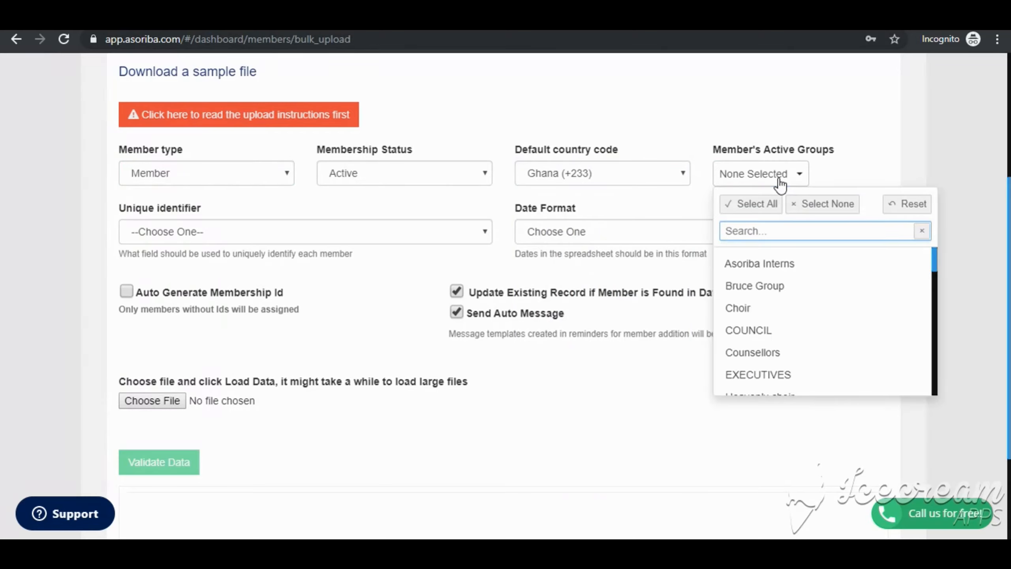
click(780, 186)
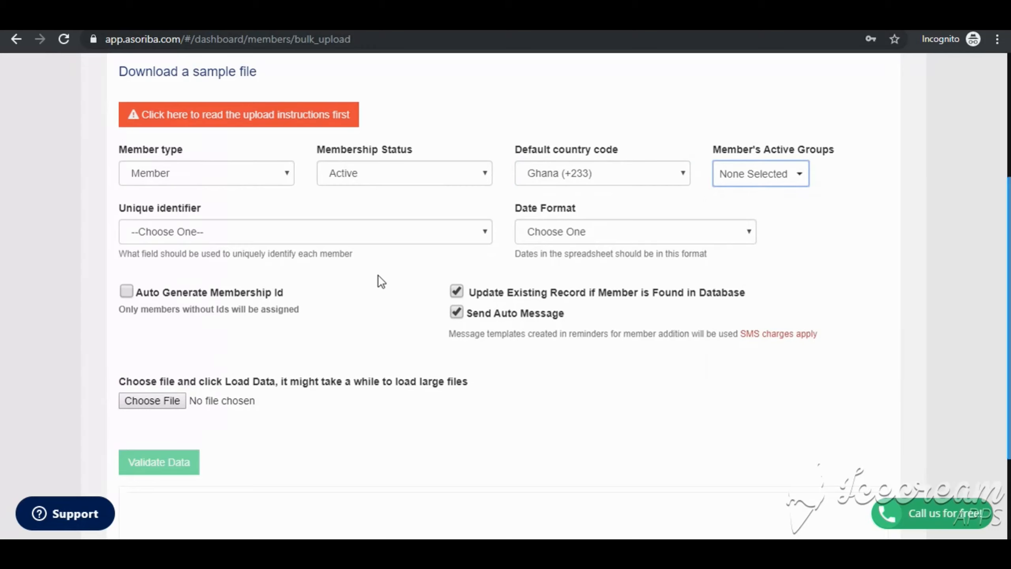
- Set the unique identifier to Phone Number and the date format to (DD/MM/YYYY)
scroll(377, 275, down, 1)
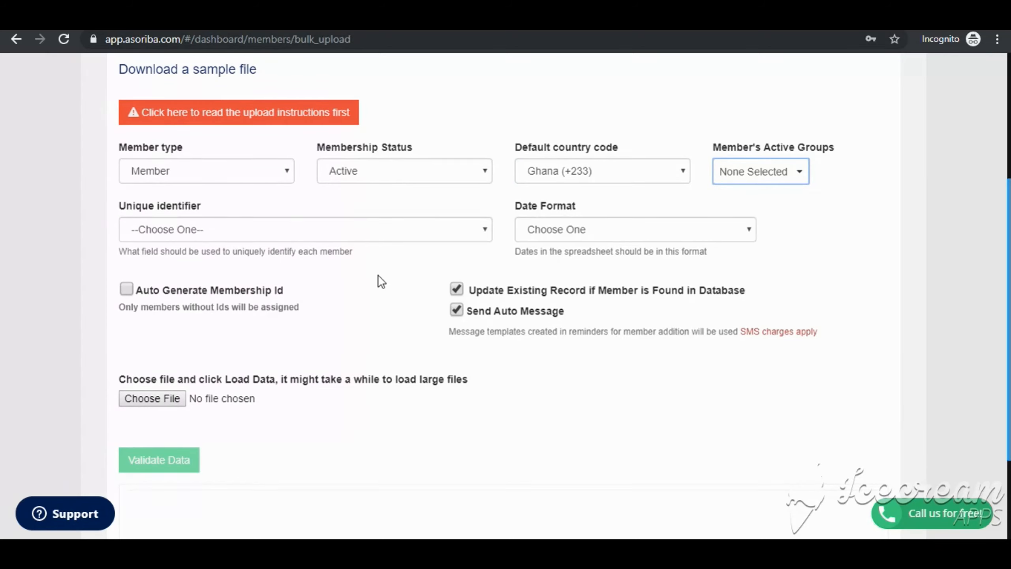
click(334, 237)
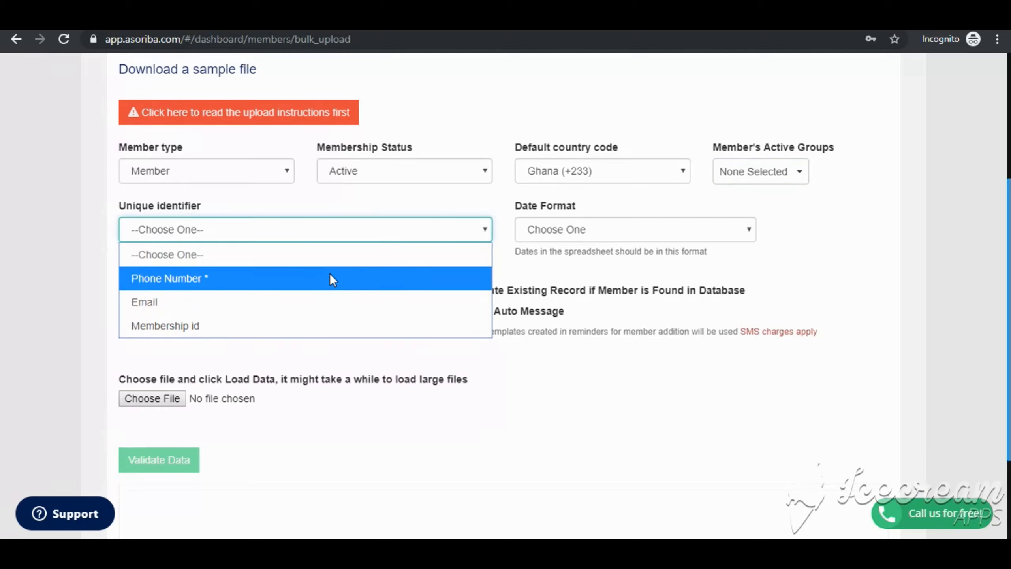
click(333, 278)
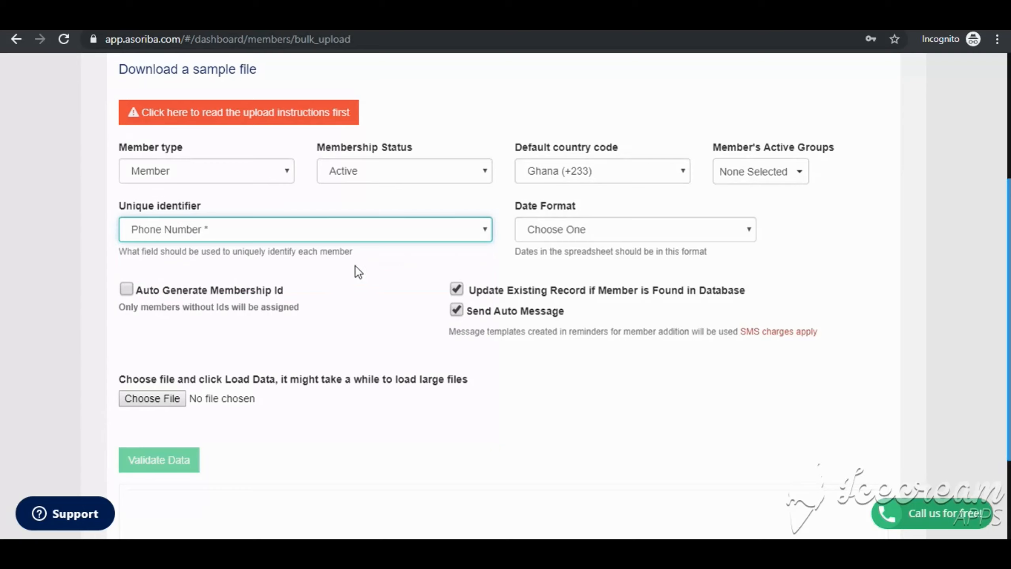
click(605, 230)
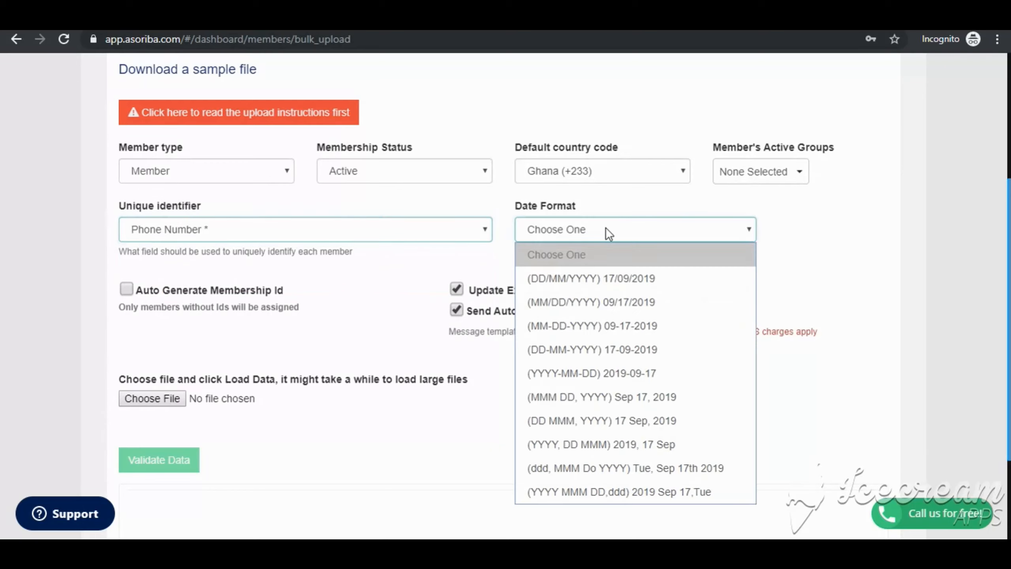
click(588, 280)
- Choose the upload file by searching for asoriba_ and opening Asoriba_Membership_Data
scroll(452, 335, down, 2)
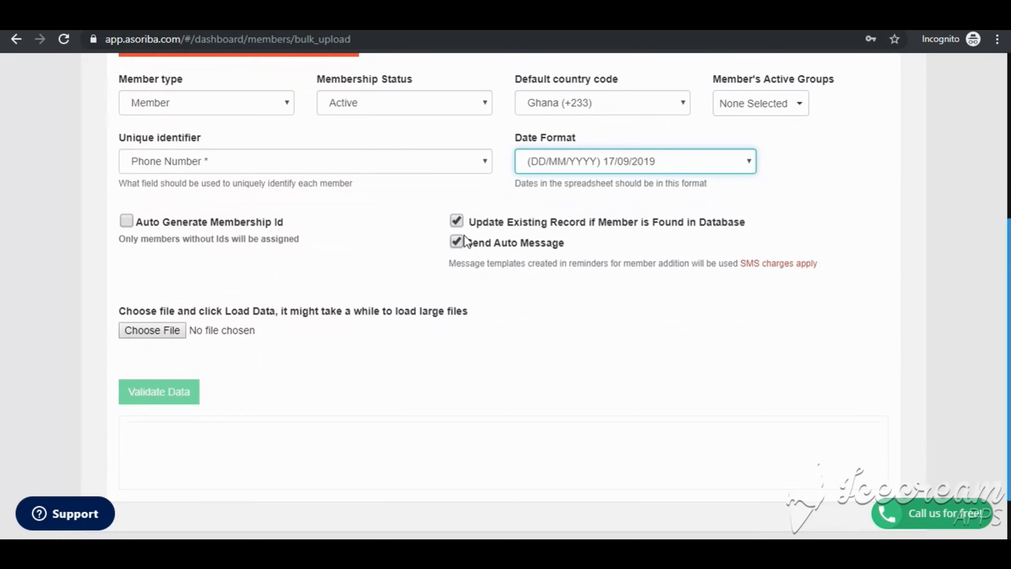
scroll(464, 234, down, 2)
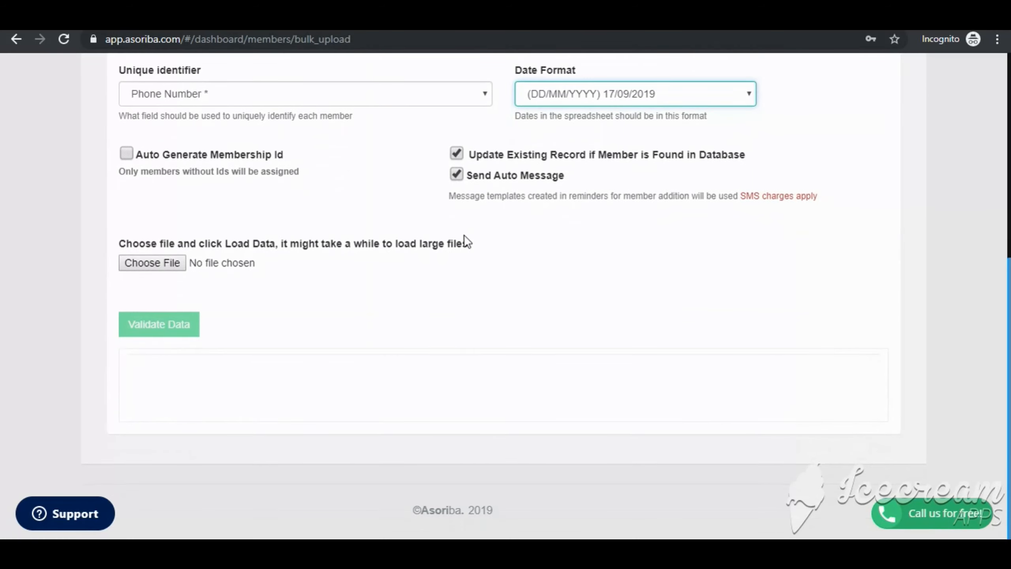
click(170, 258)
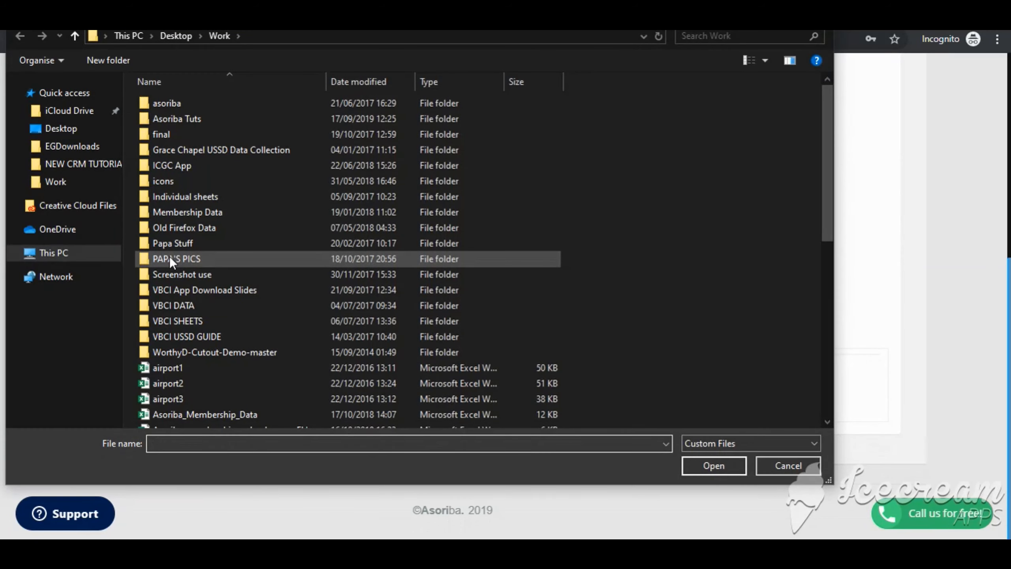
click(717, 37)
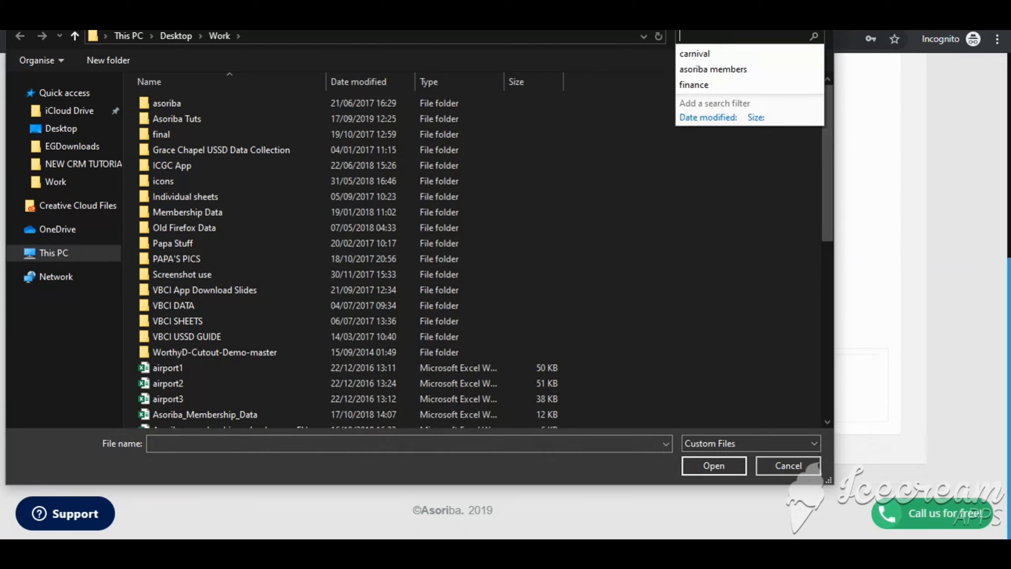
text(asoriba_)
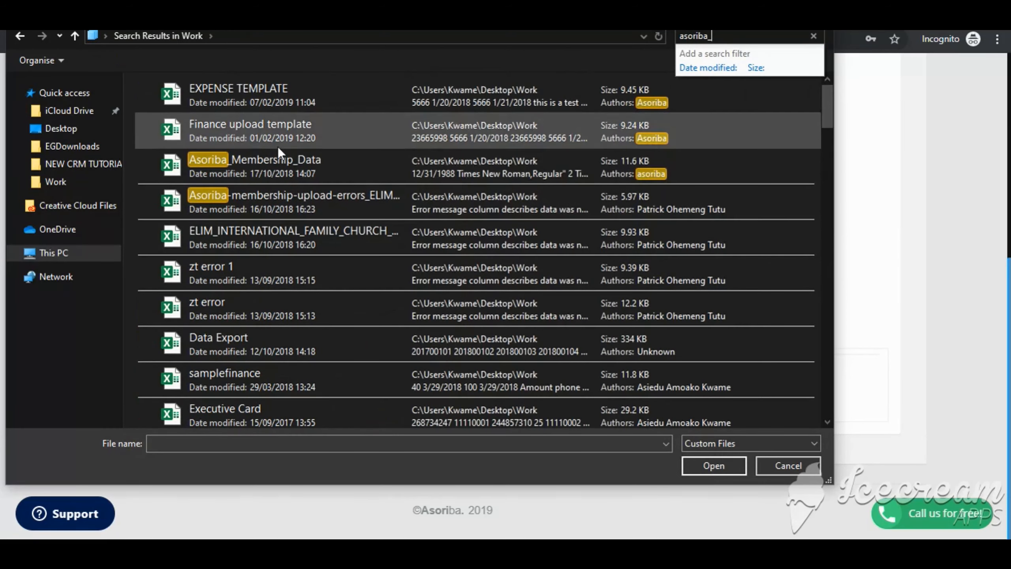
click(269, 165)
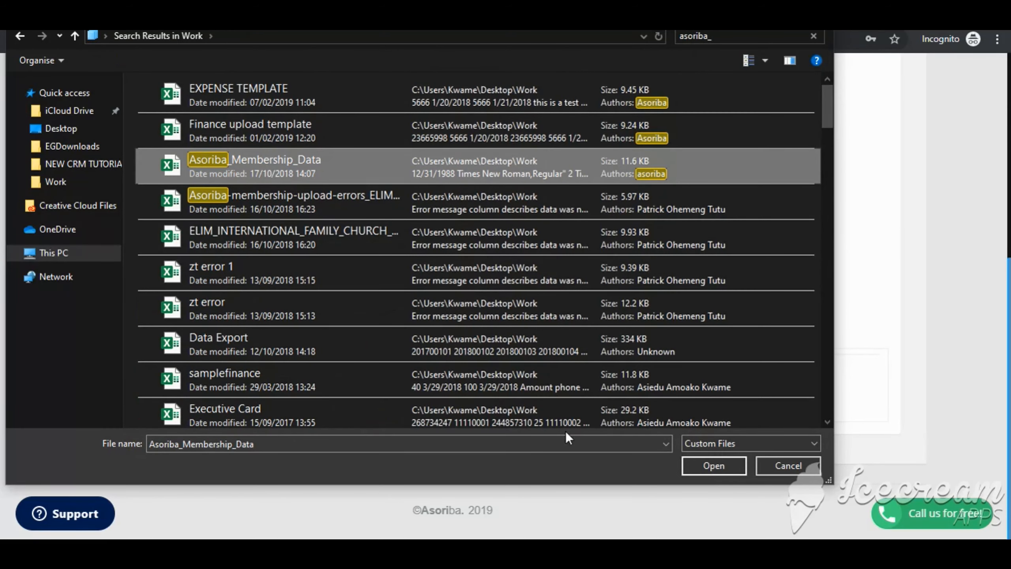
click(708, 464)
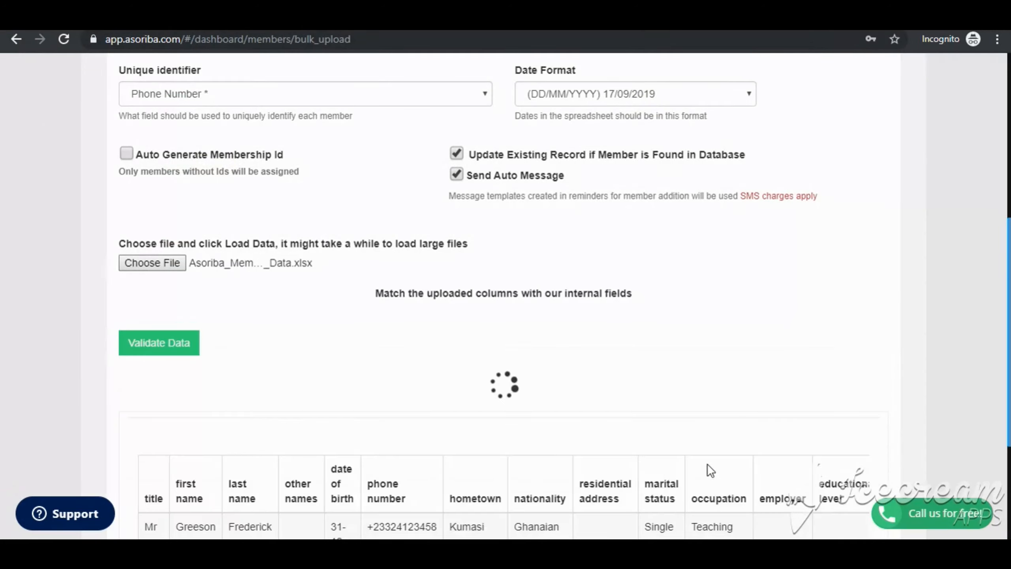
- Review the column-matching fields and the uploaded data preview table
scroll(666, 394, down, 4)
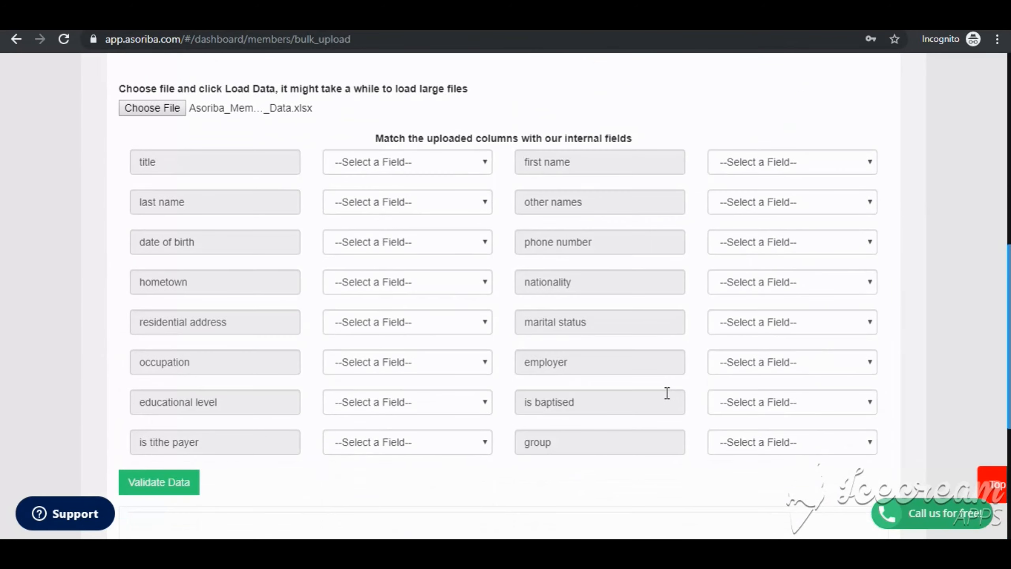
scroll(667, 393, down, 6)
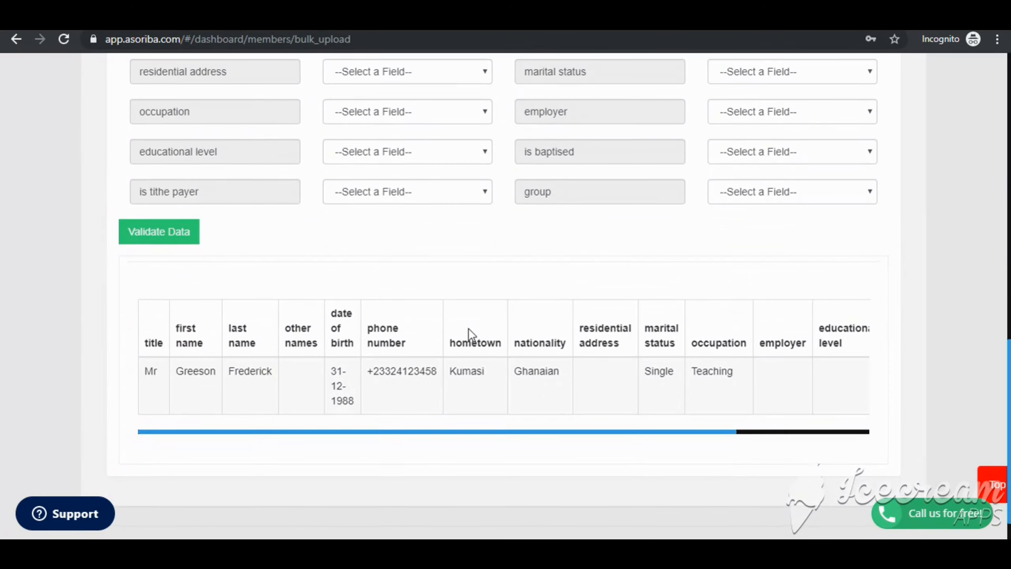
scroll(469, 328, up, 3)
scroll(296, 447, down, 3)
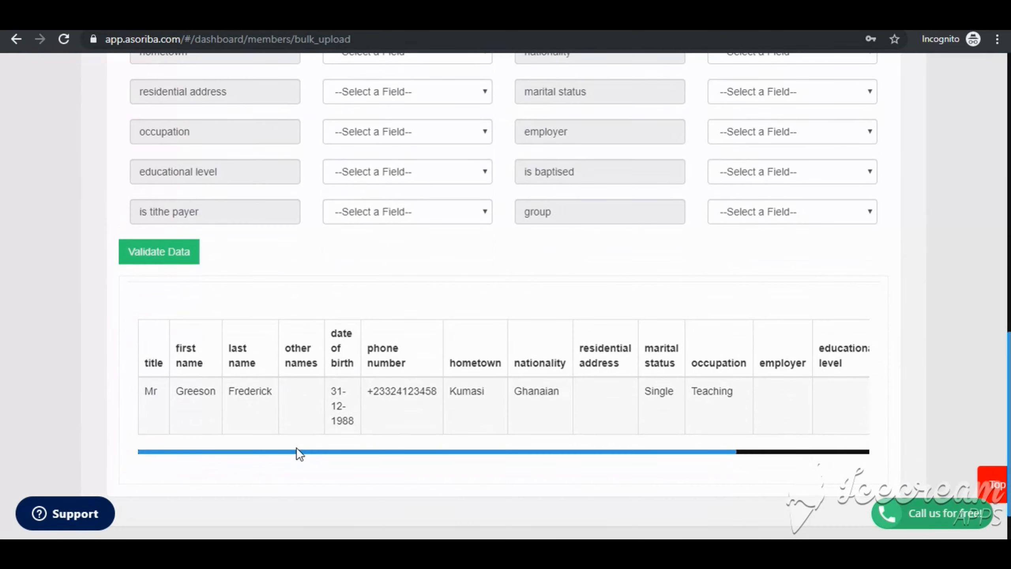
scroll(482, 394, up, 1)
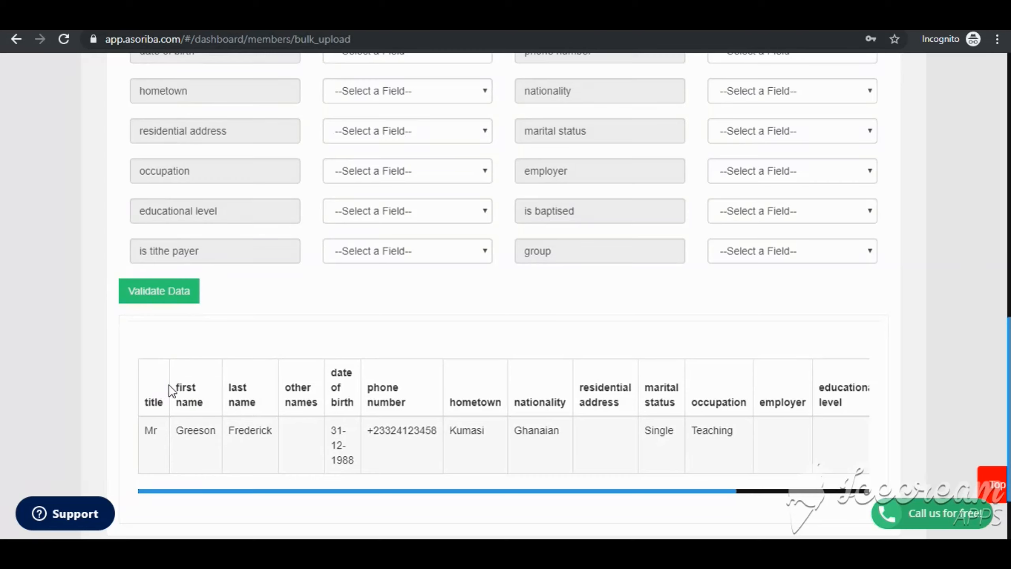
scroll(370, 391, up, 1)
scroll(300, 201, up, 2)
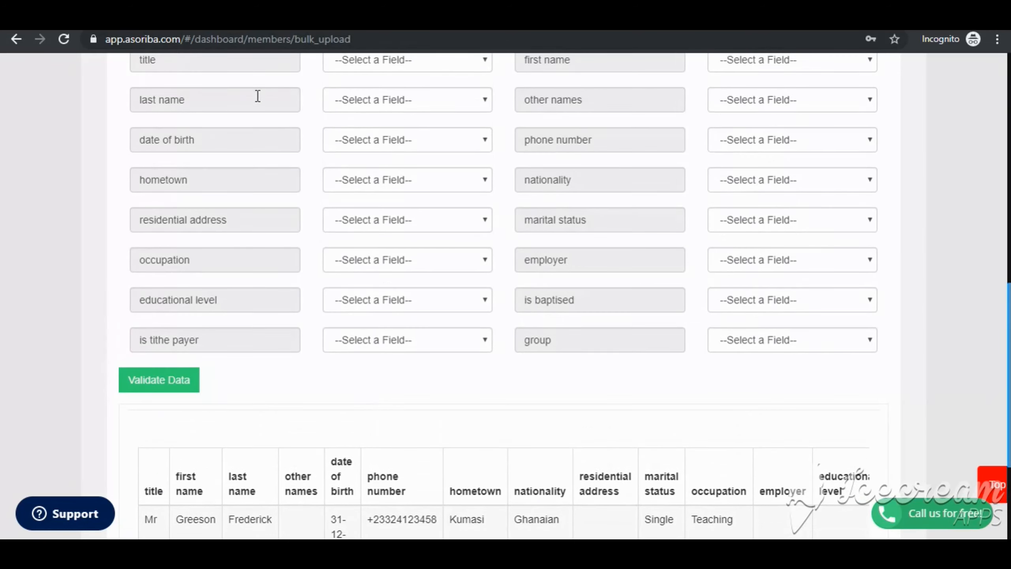
scroll(205, 180, up, 3)
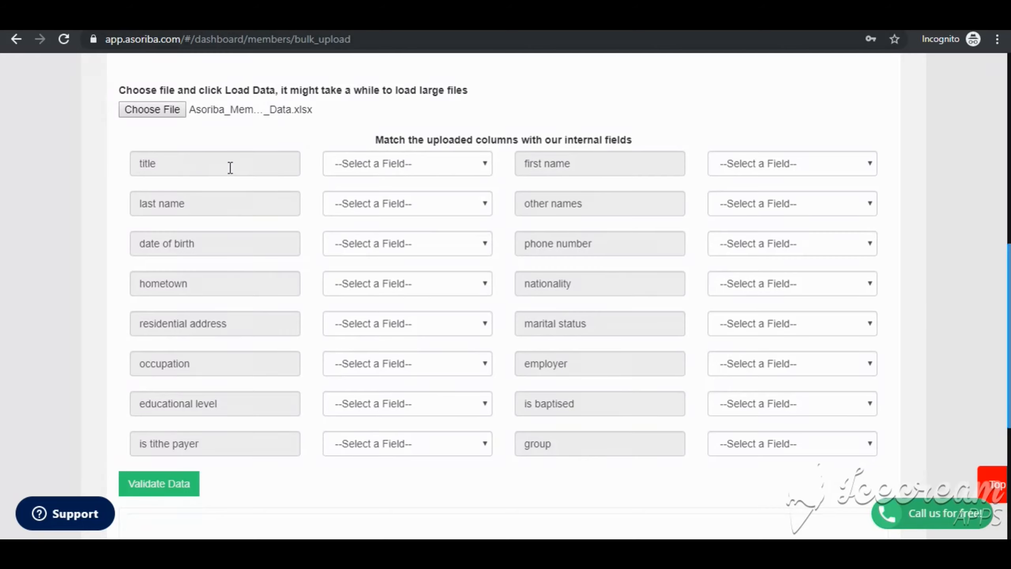
click(351, 158)
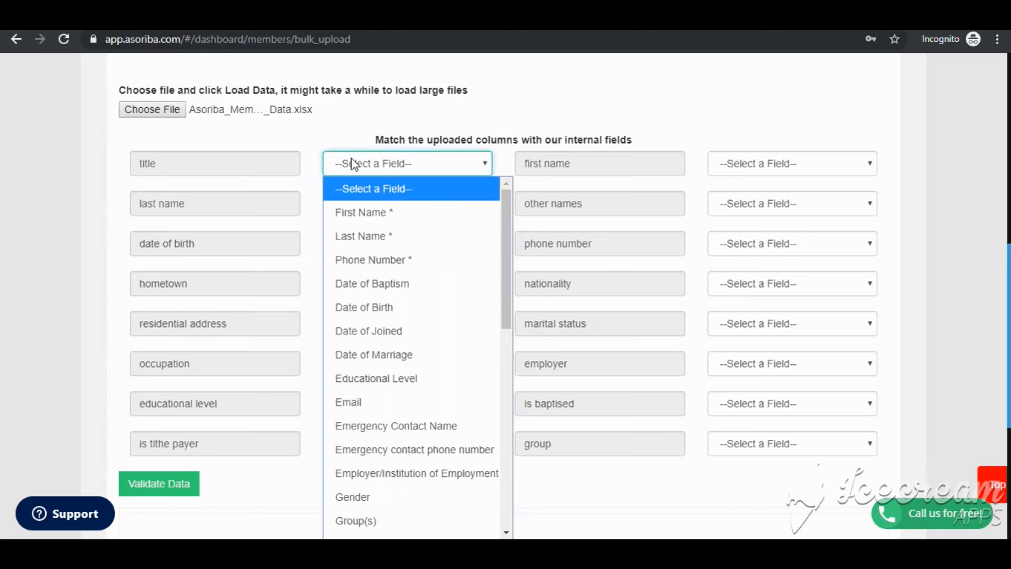
key(t)
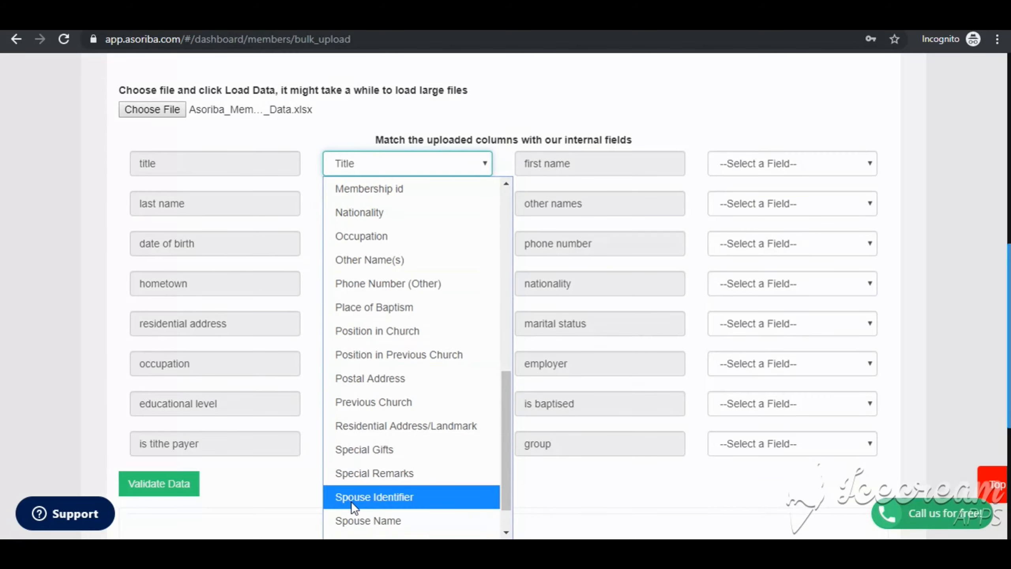
click(355, 521)
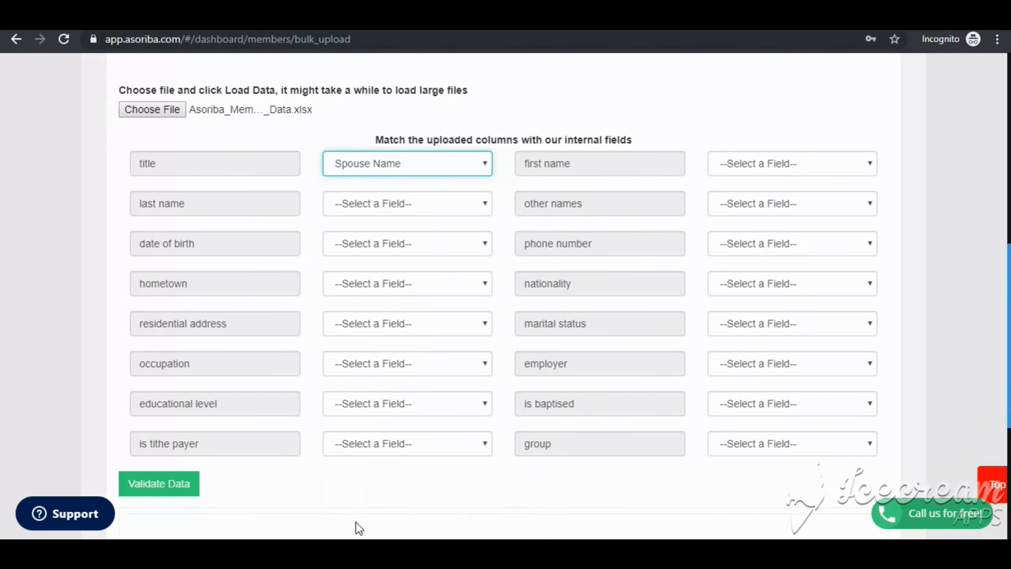
- Map the title column to the Title field
click(421, 169)
key(t)
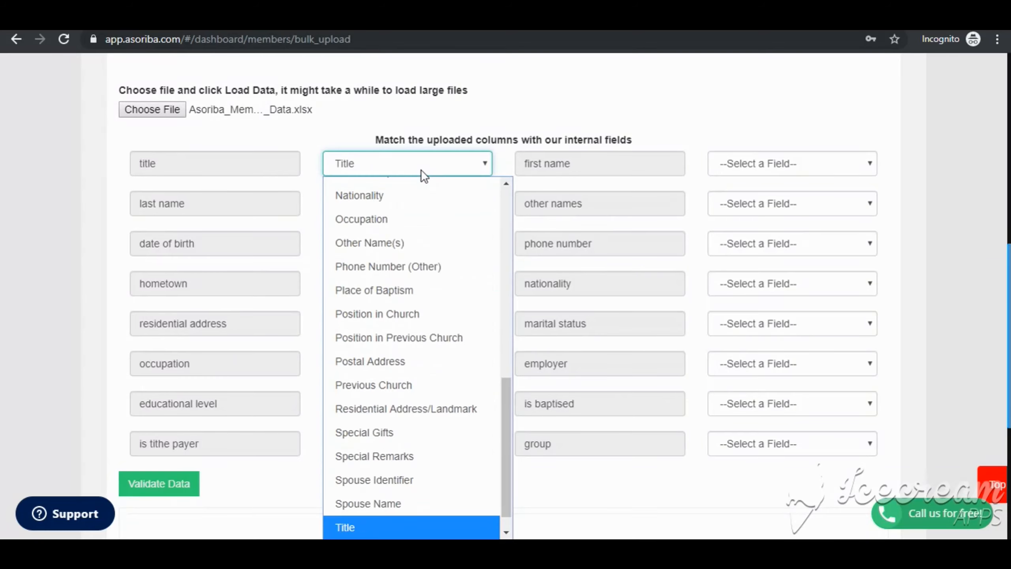
key(Return)
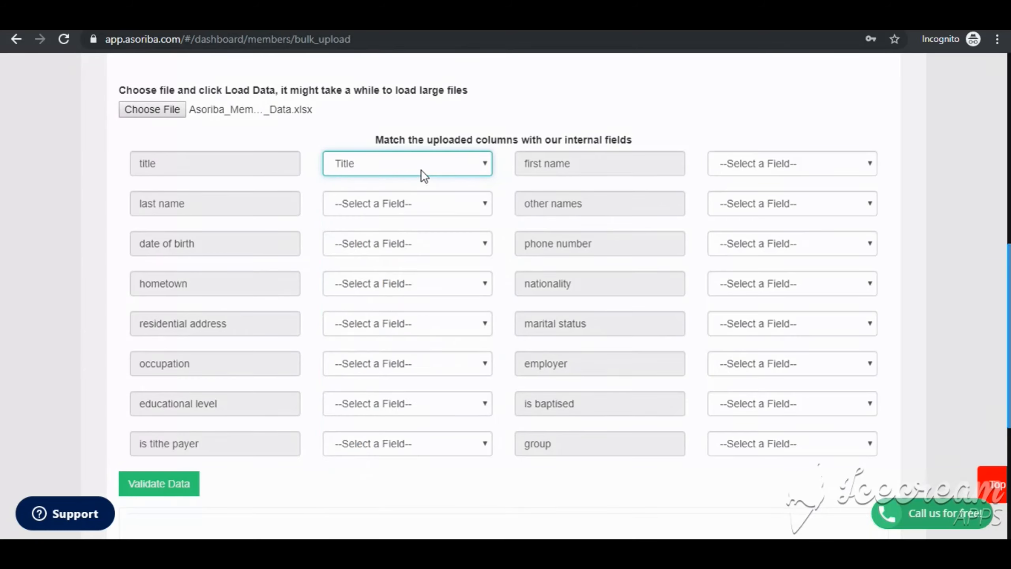
- Map the first name column to First Name * and the last name column to Last Name *
click(780, 165)
key(f)
key(Return)
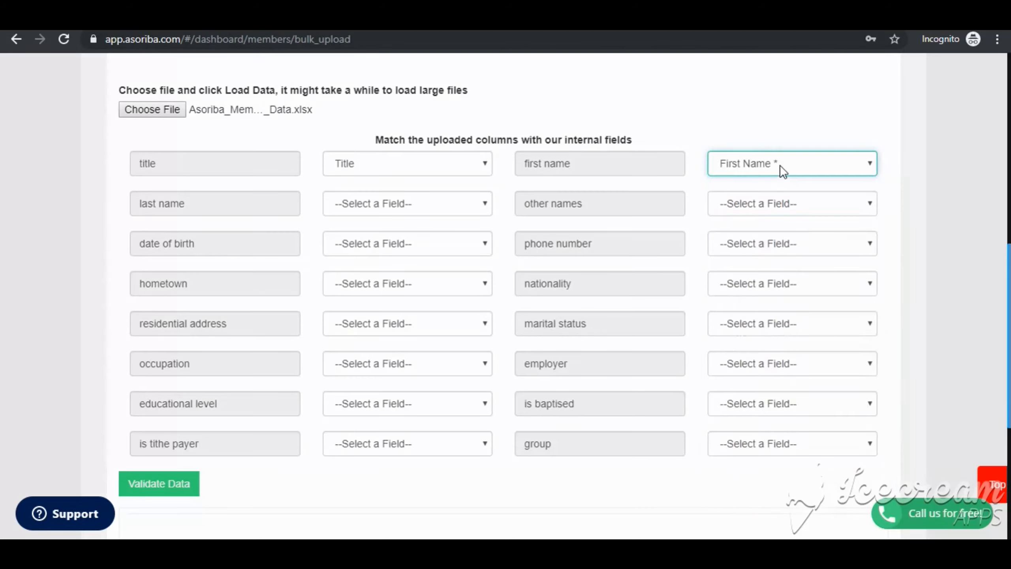
click(481, 209)
key(l)
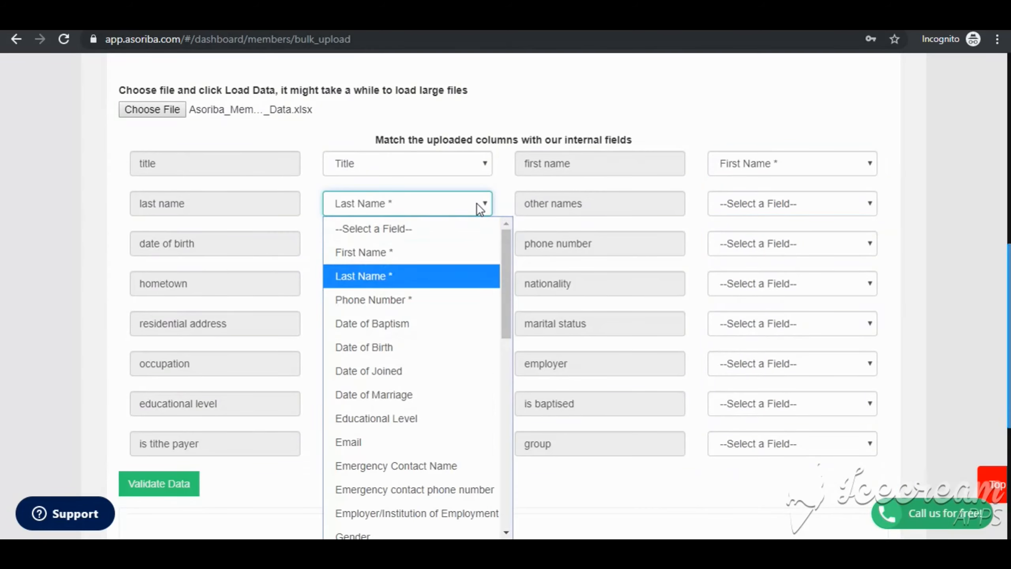
key(Return)
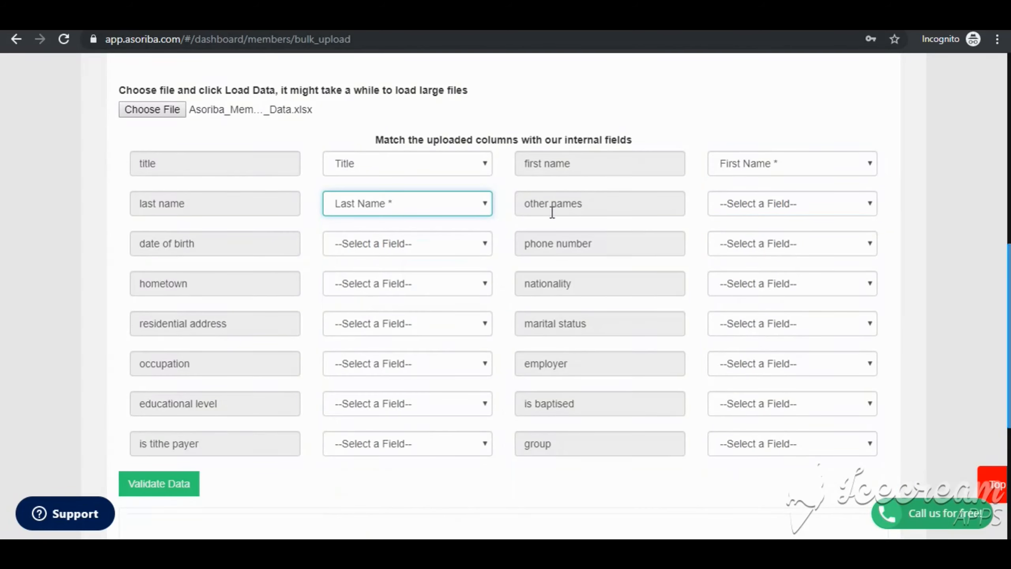
- Map the other names column to the Other Name(s) field
click(753, 212)
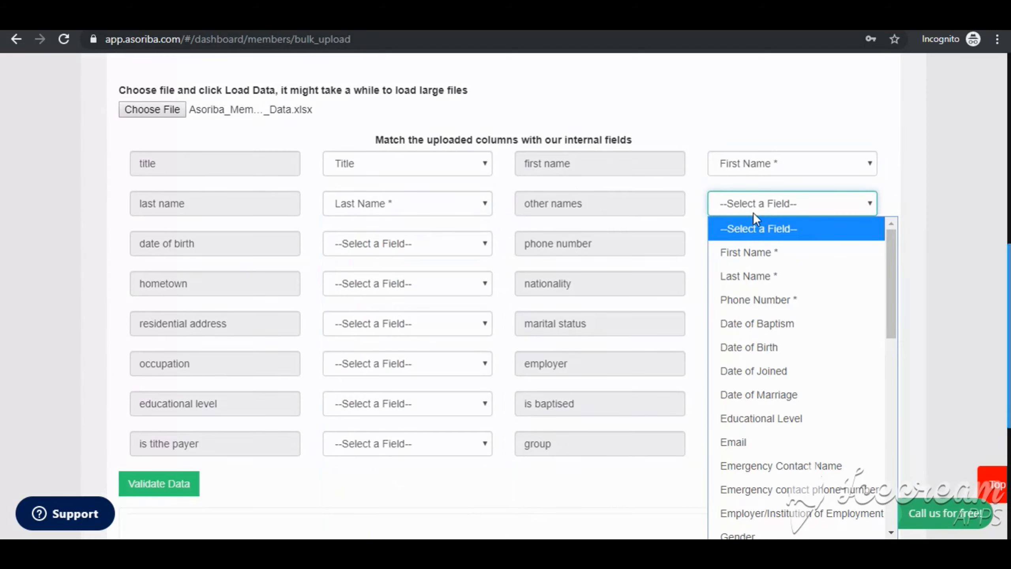
key(o)
key(t)
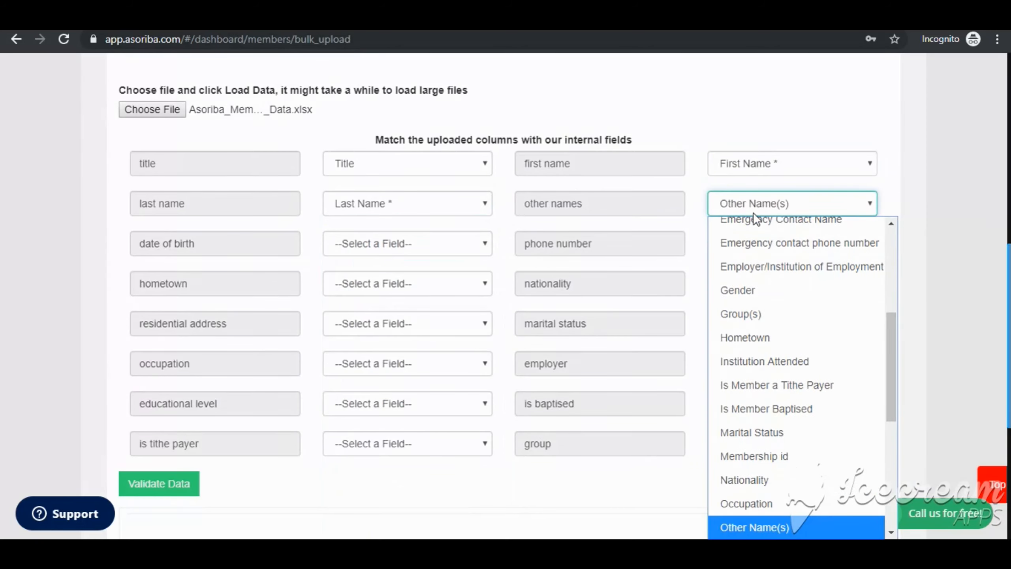
key(Return)
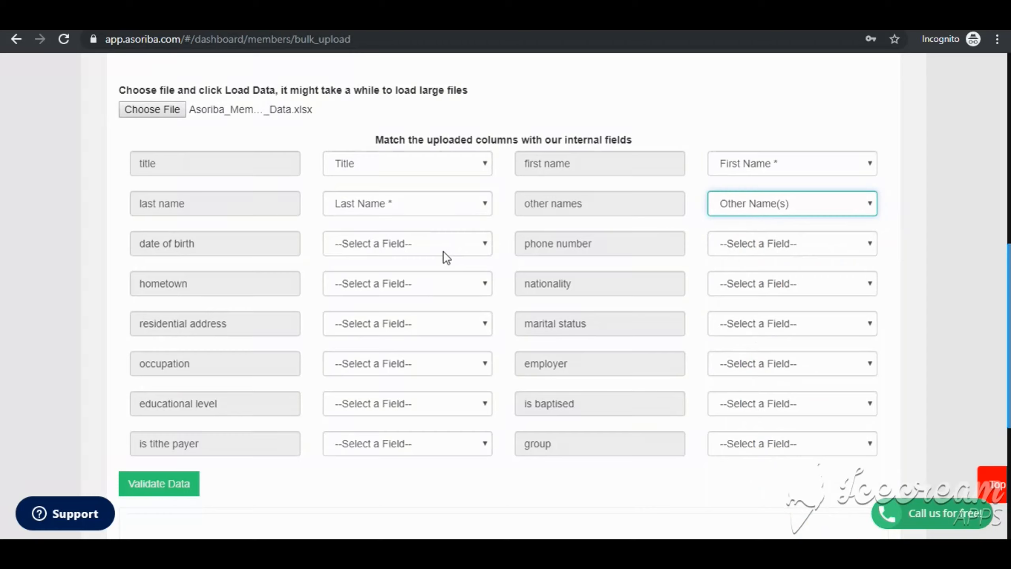
- Map the phone number column to the Phone Number * field
click(803, 243)
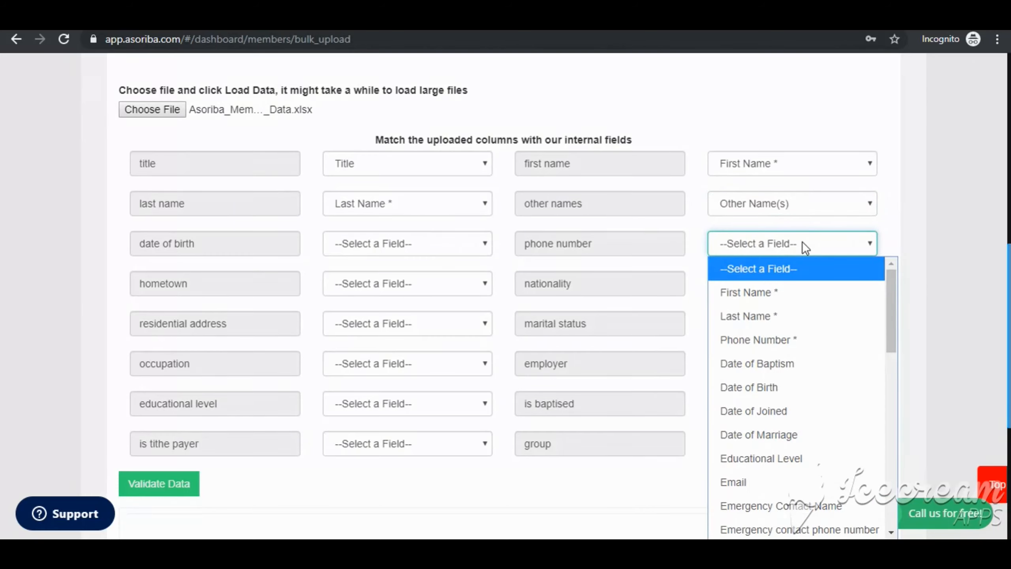
key(p)
key(Return)
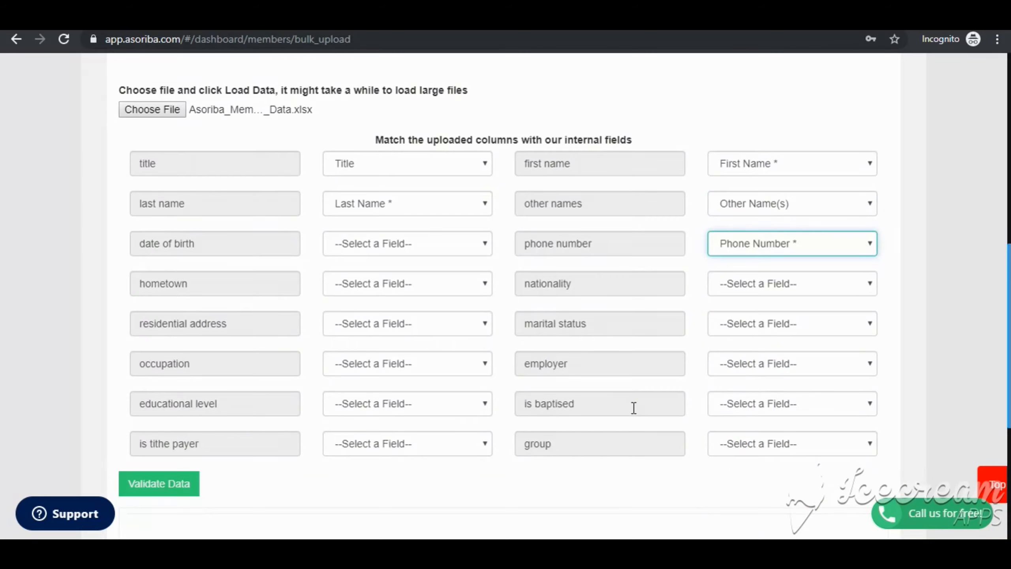
- Validate the mapped spreadsheet data
scroll(676, 359, down, 4)
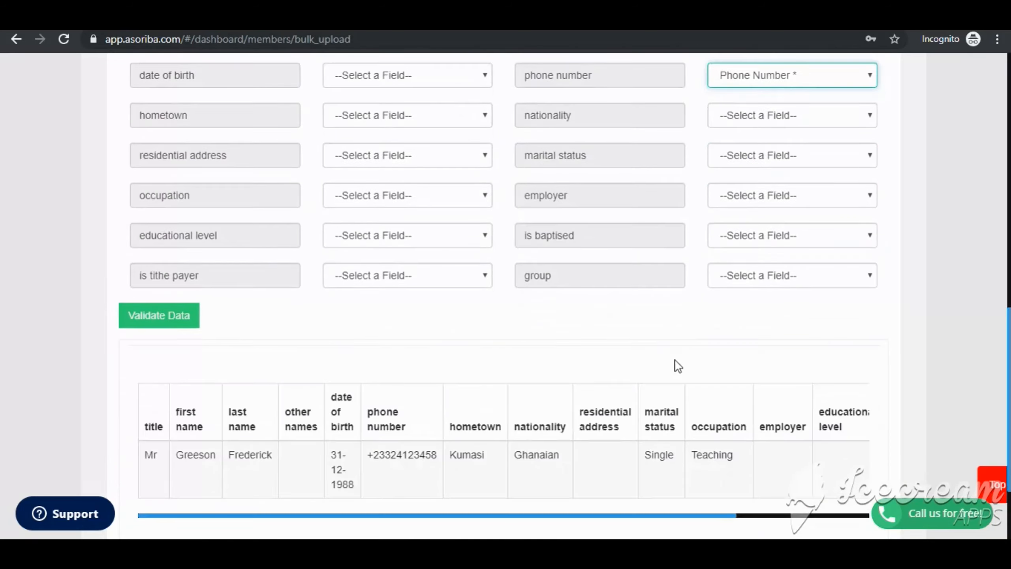
click(182, 329)
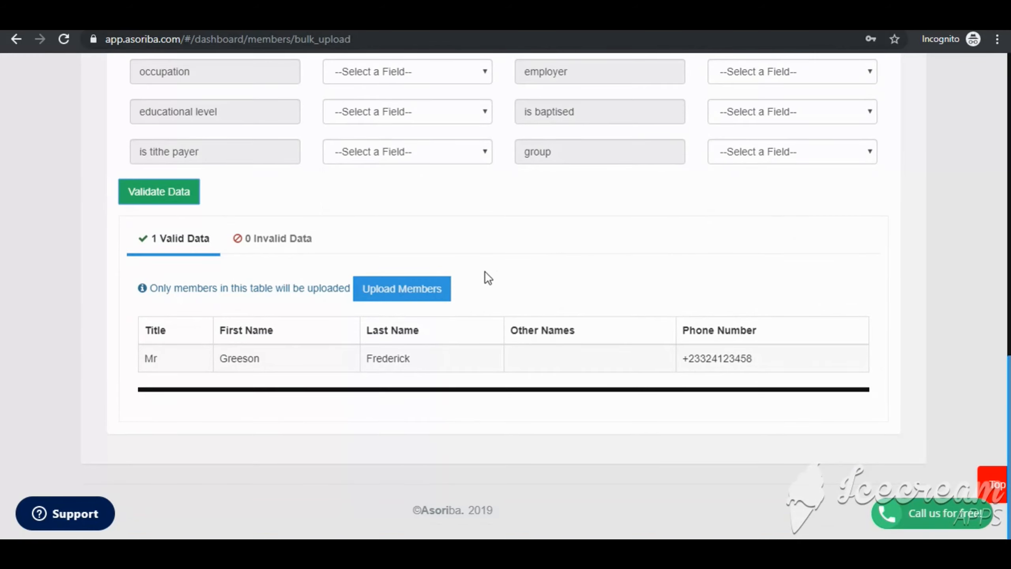
- Upload the valid members and confirm the bulk member upload
click(430, 295)
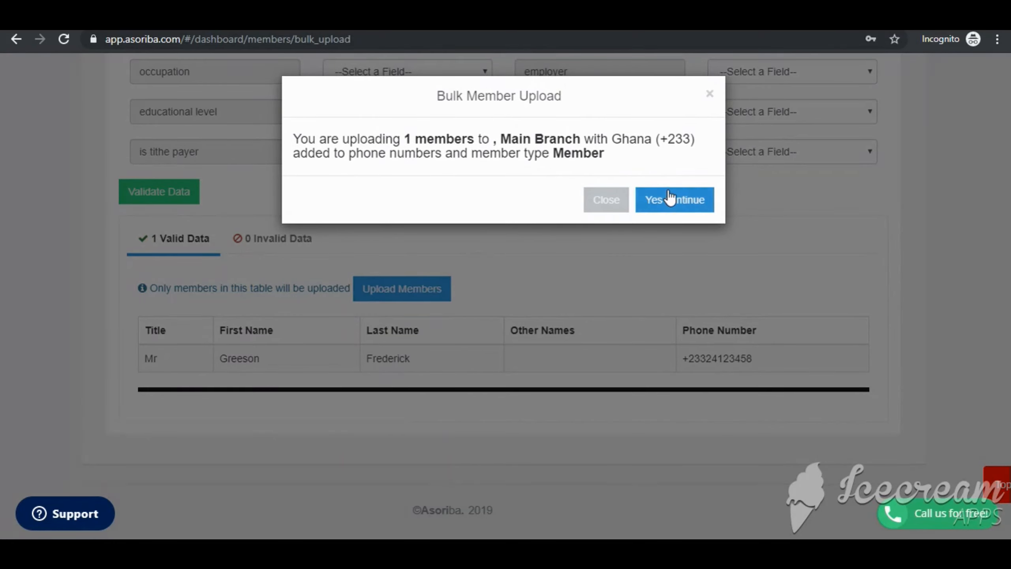
click(672, 203)
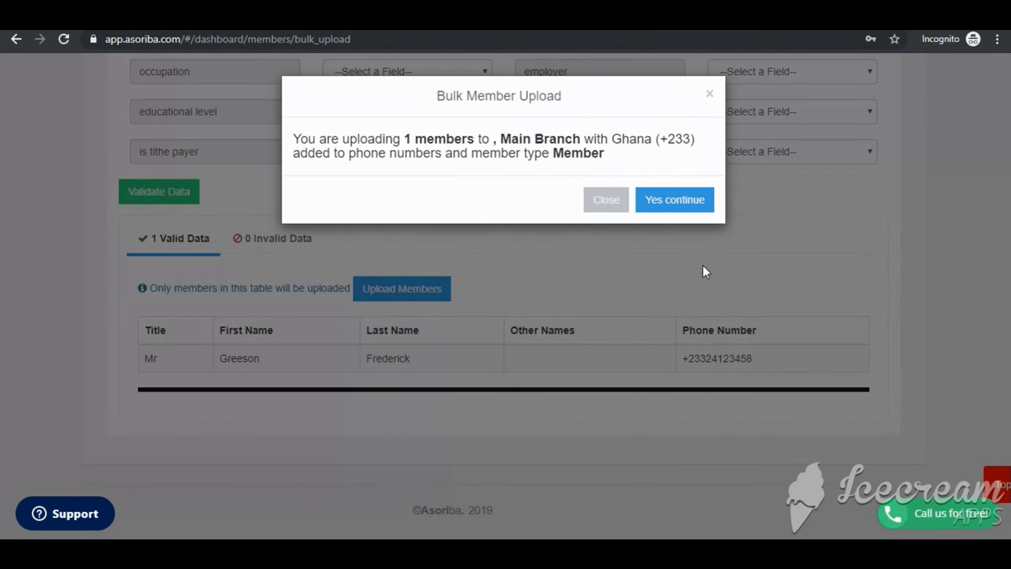